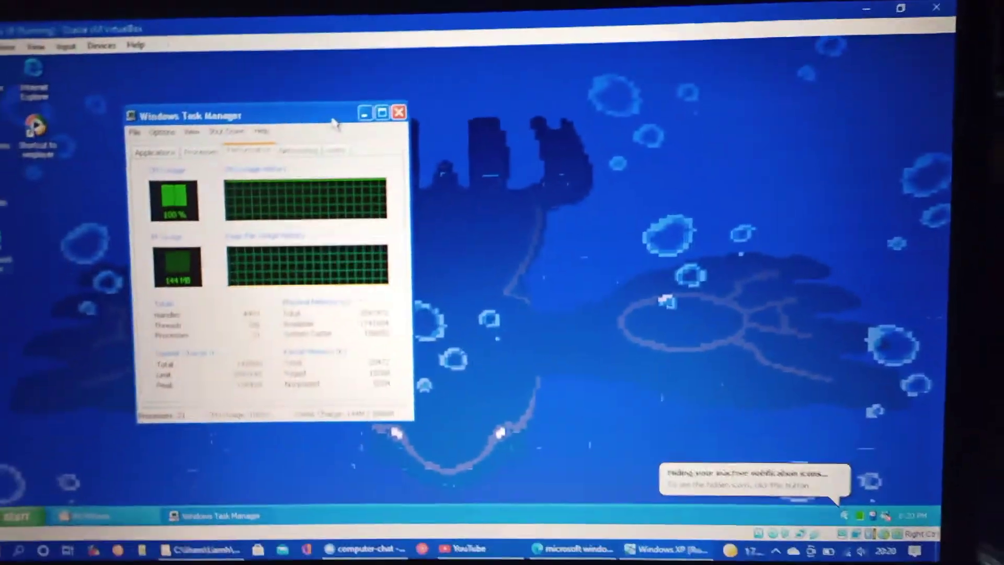
Move the XP Task Manager, still at 100% CPU, further left on the guest desktop.
{"action": "left_click_drag", "start_coordinate": [333, 121], "coordinate": [249, 95]}
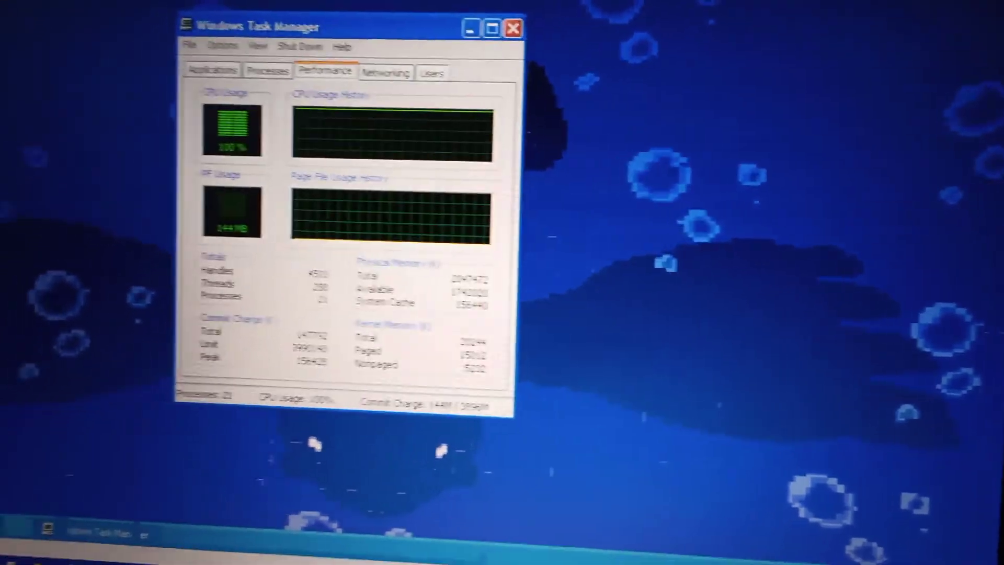
Bring up the host's own Task Manager with Ctrl+Shift+Esc.
{"action": "key", "text": "ctrl+shift+Escape"}
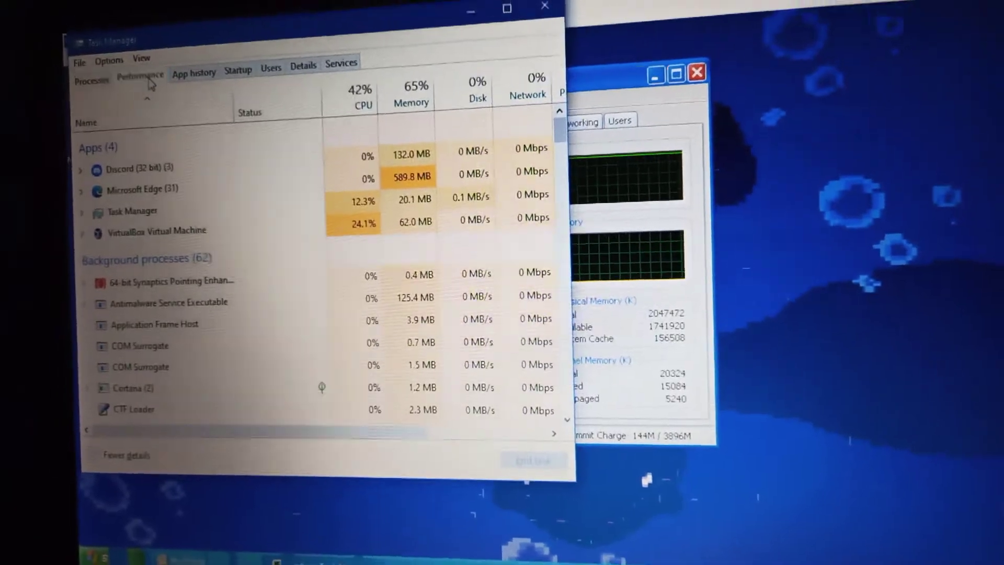
{"action": "left_click", "coordinate": [130, 76]}
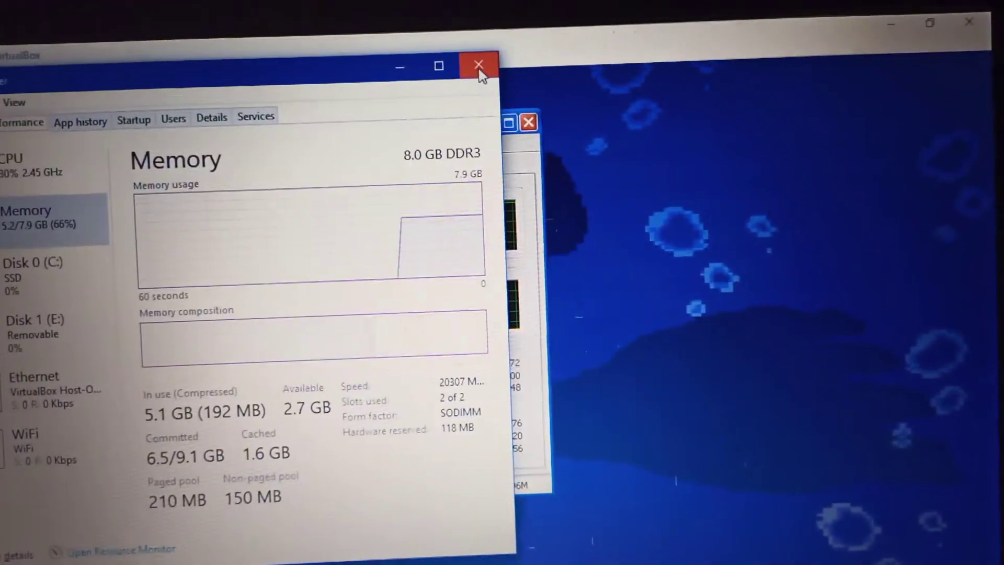
{"action": "left_click", "coordinate": [478, 67]}
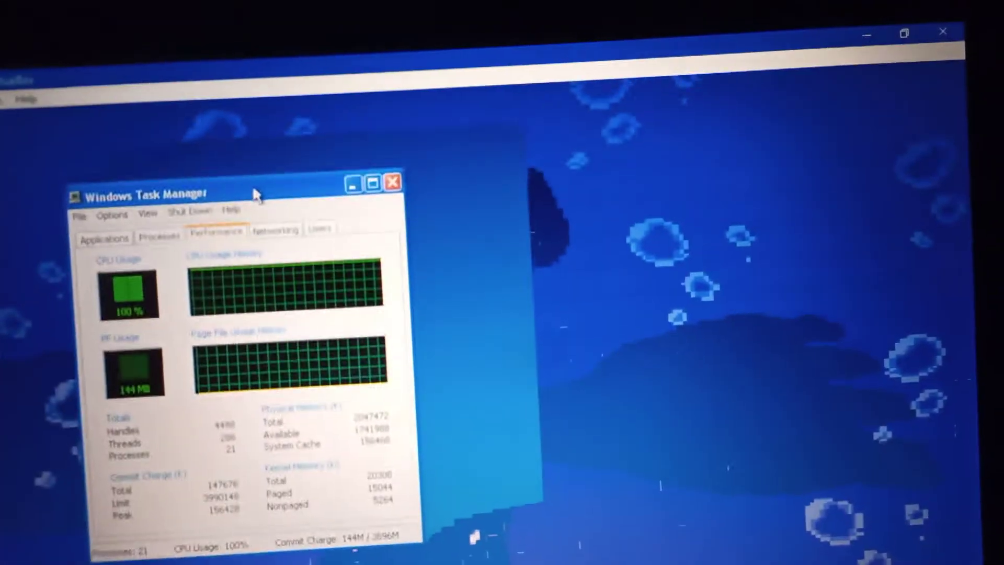
Drag the XP Task Manager right, then left twice, then back right toward centre.
{"action": "left_click_drag", "start_coordinate": [369, 148], "coordinate": [593, 180]}
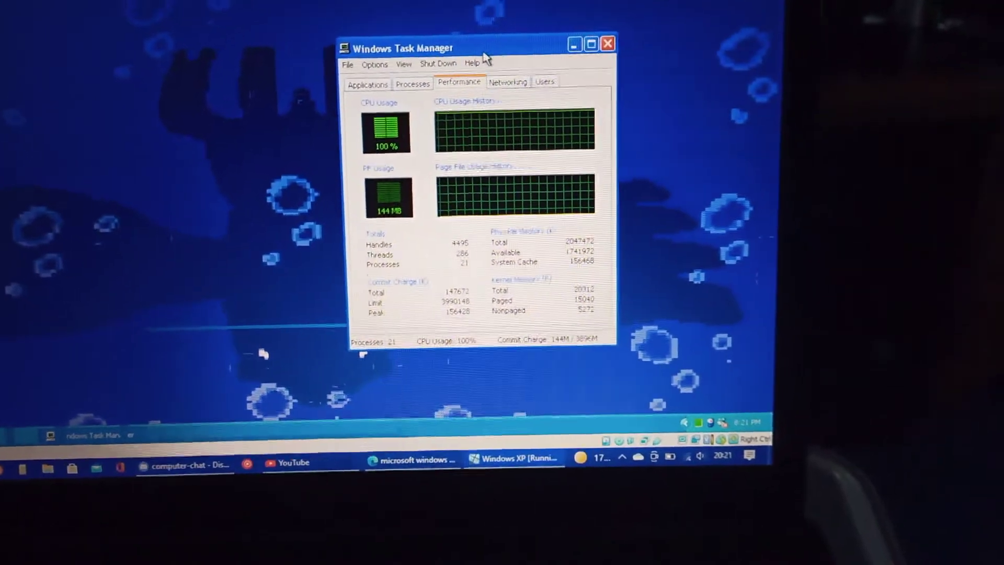
{"action": "left_click_drag", "start_coordinate": [503, 46], "coordinate": [226, 98]}
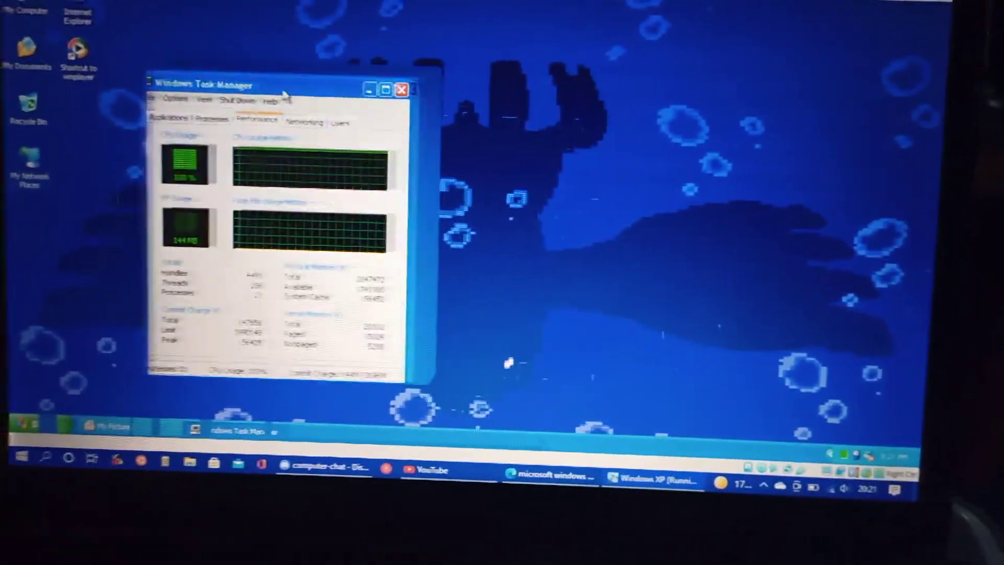
{"action": "left_click_drag", "start_coordinate": [296, 95], "coordinate": [246, 107]}
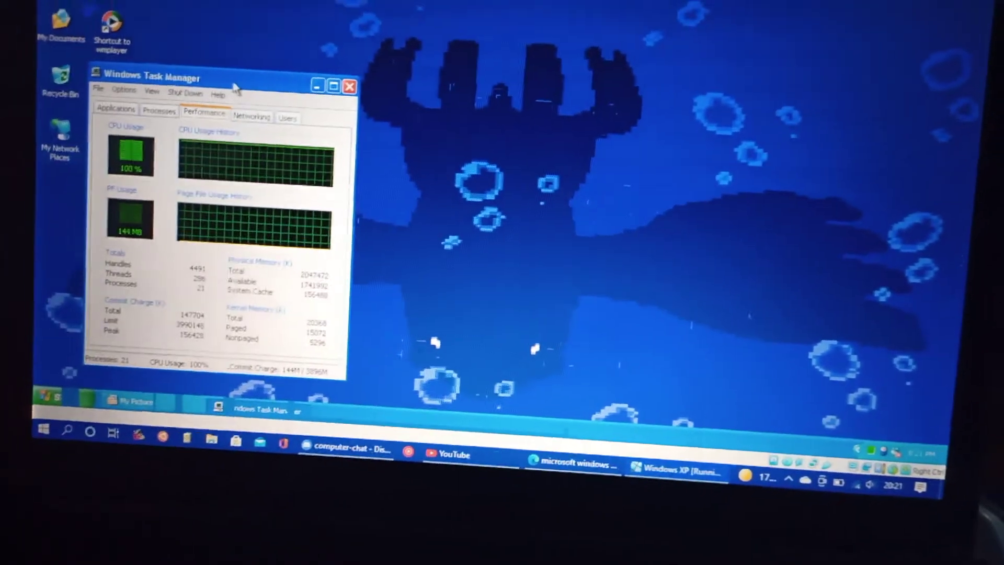
{"action": "left_click_drag", "start_coordinate": [239, 77], "coordinate": [351, 93]}
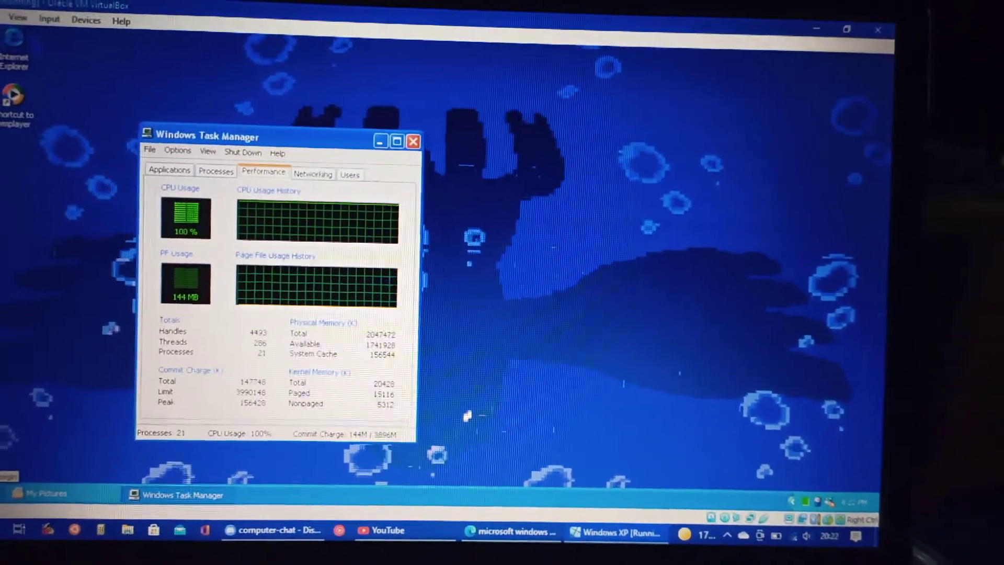
Open the guest Start menu to launch cmd through Run.
{"action": "key", "text": "super"}
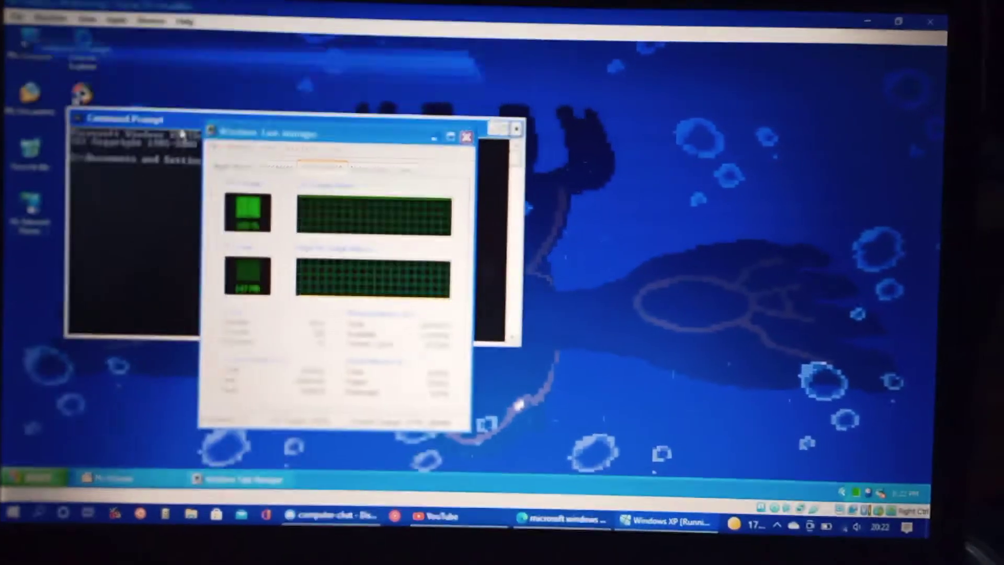
Enlarge the Command Prompt window to full height.
{"action": "double_click", "coordinate": [181, 133]}
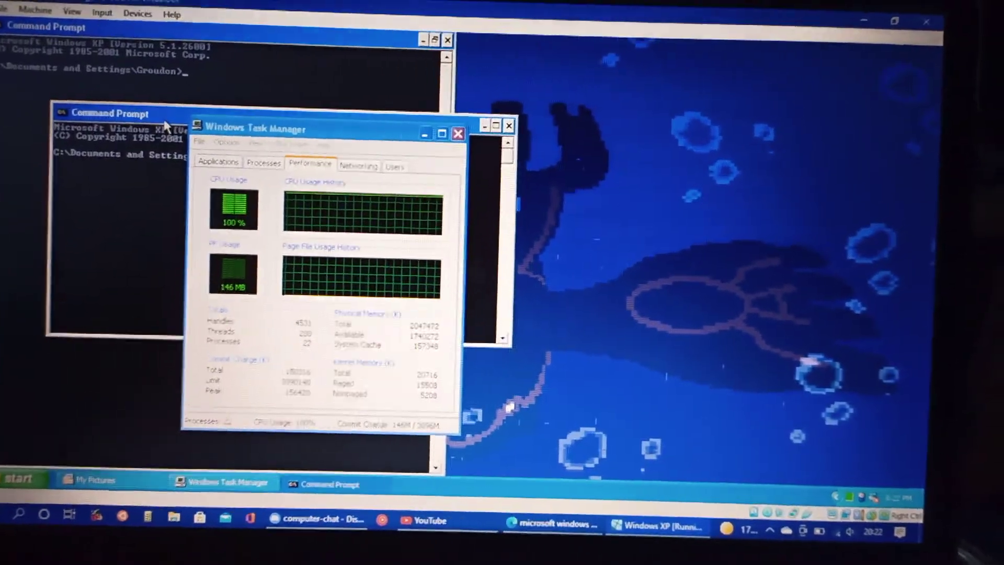
Drag the Command Prompt toward centre, then around again, leaving trails of window copies.
{"action": "mouse_move", "coordinate": [167, 126]}
{"action": "left_mouse_down"}
{"action": "mouse_move", "coordinate": [399, 253]}
{"action": "mouse_move", "coordinate": [201, 236]}
{"action": "left_mouse_up"}
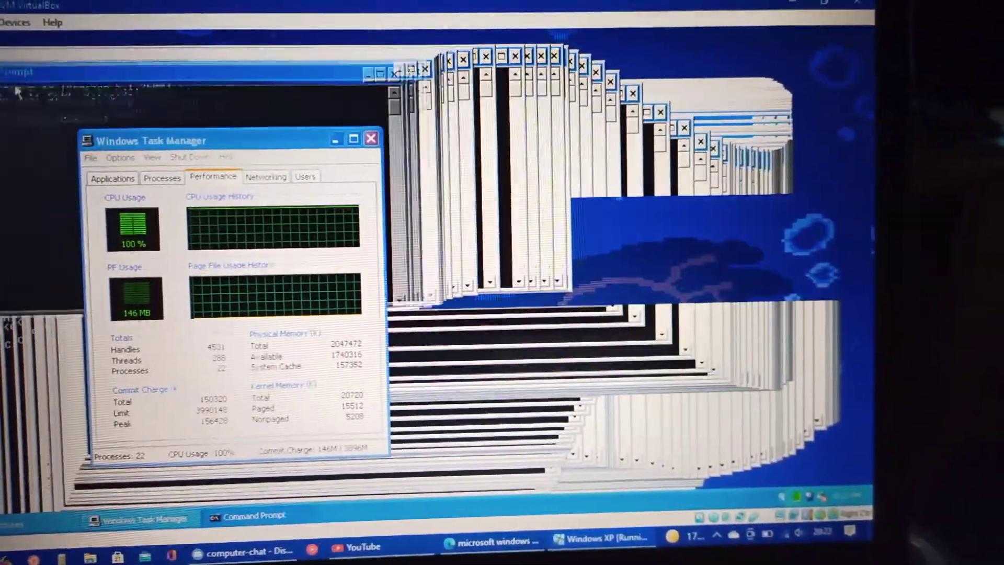
{"action": "mouse_move", "coordinate": [200, 236]}
{"action": "left_mouse_down"}
{"action": "mouse_move", "coordinate": [24, 94]}
{"action": "mouse_move", "coordinate": [157, 250]}
{"action": "mouse_move", "coordinate": [187, 163]}
{"action": "mouse_move", "coordinate": [114, 302]}
{"action": "left_mouse_up"}
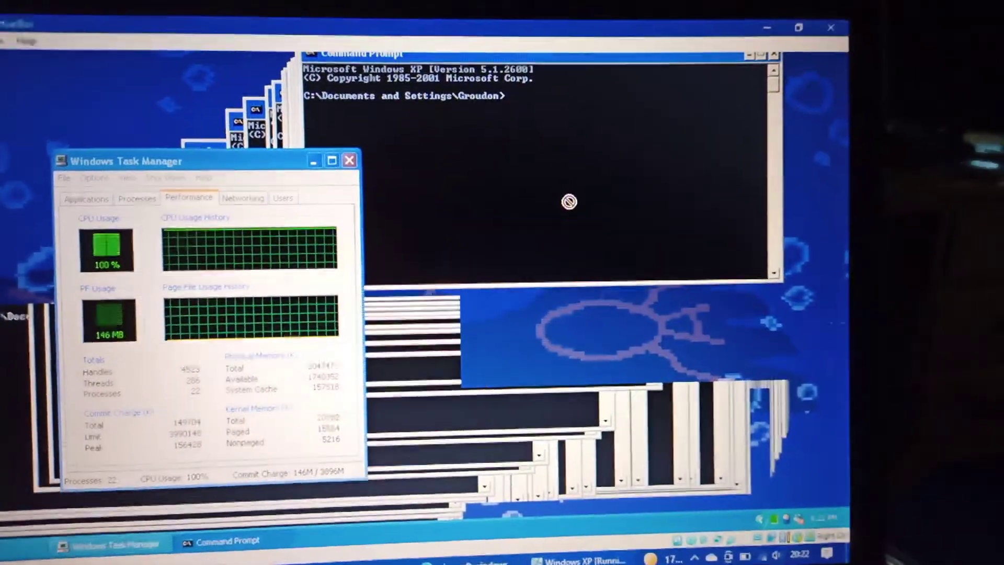
Sweep the Command Prompt leftward along the top of the desktop, leaving staircase trails.
{"action": "mouse_move", "coordinate": [497, 53]}
{"action": "left_mouse_down"}
{"action": "mouse_move", "coordinate": [380, 62]}
{"action": "mouse_move", "coordinate": [416, 36]}
{"action": "left_mouse_up"}
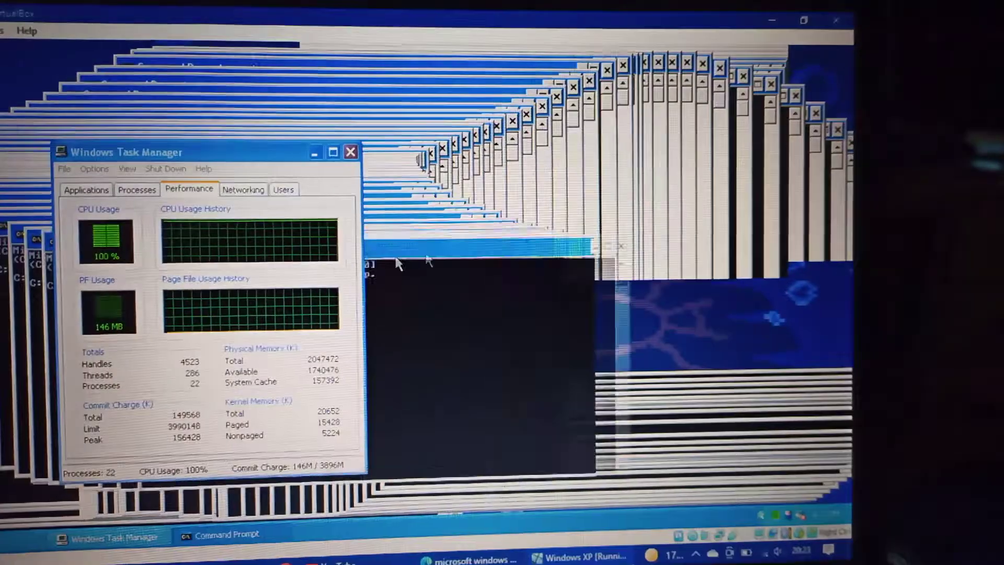